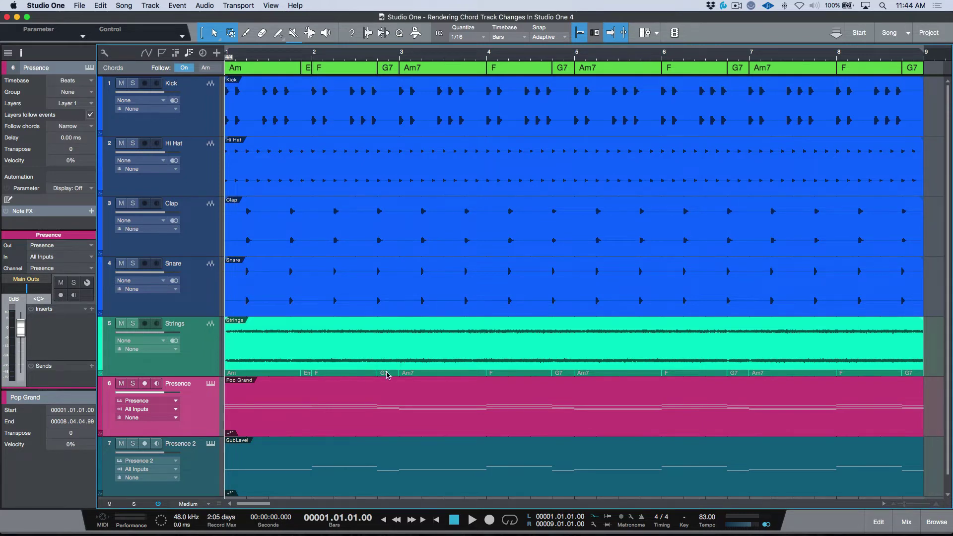
Open the Strings audio event in the editor, switch its chord display off and on, and close the editor
double_click(411, 354)
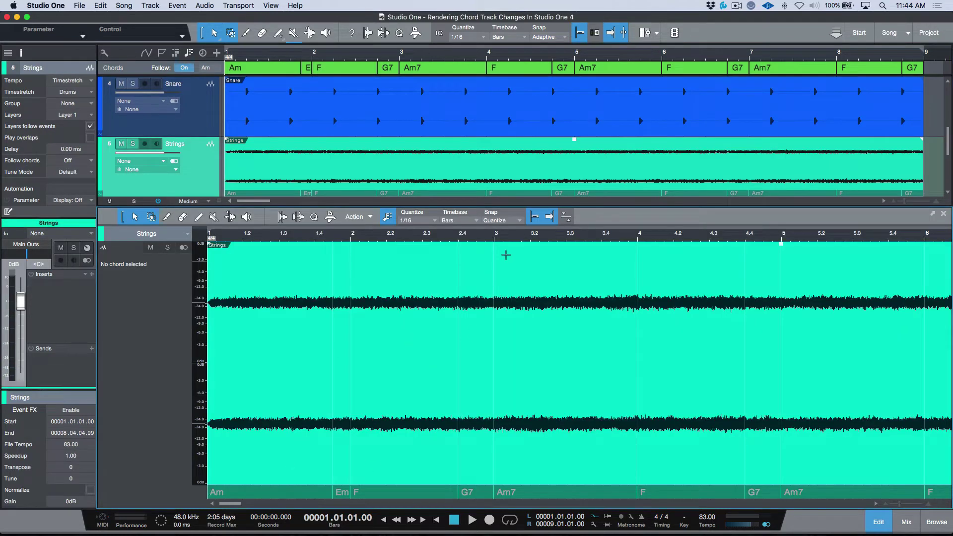
click(387, 218)
click(387, 218)
key(F2)
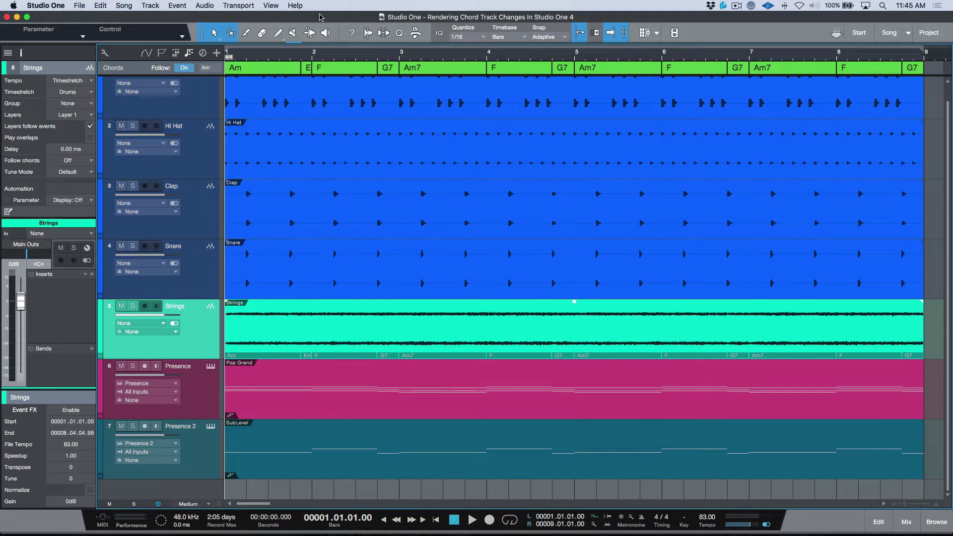
Move the start of the first Em chord to beat 4 of bar 1 and apply chord following to the instrument tracks
drag(300, 70, 287, 72)
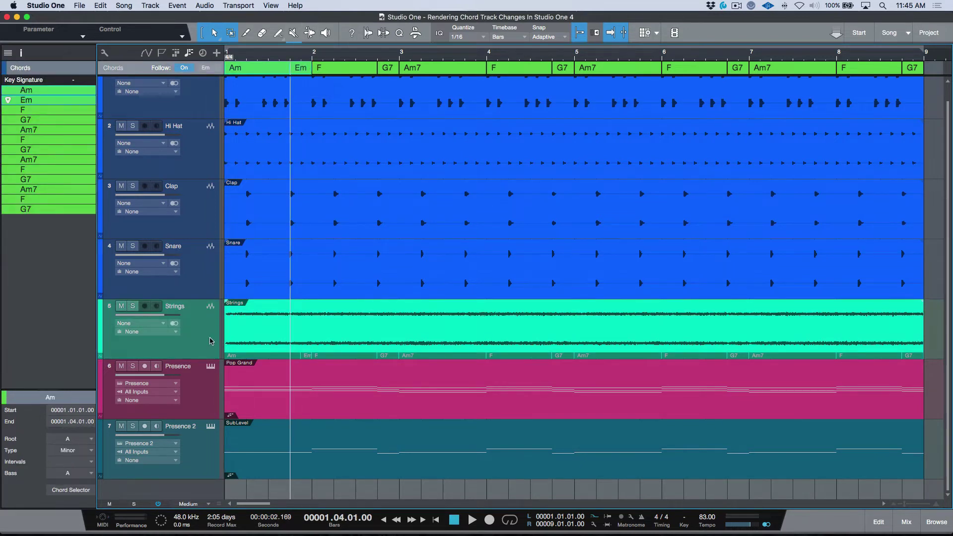
click(206, 401)
click(206, 444)
click(199, 397)
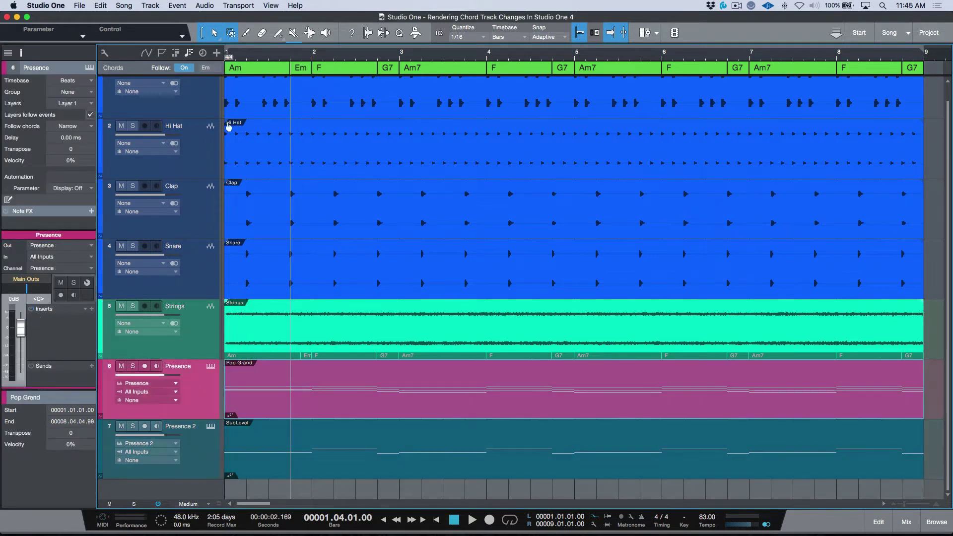
click(183, 69)
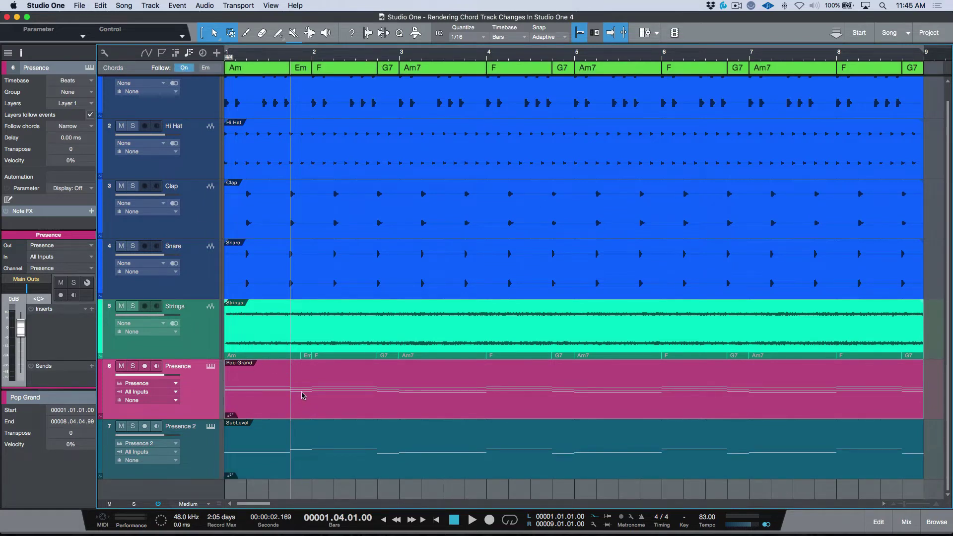
Play the song from the start to hear the earlier Em chord, and stop playback
key(comma)
key(space)
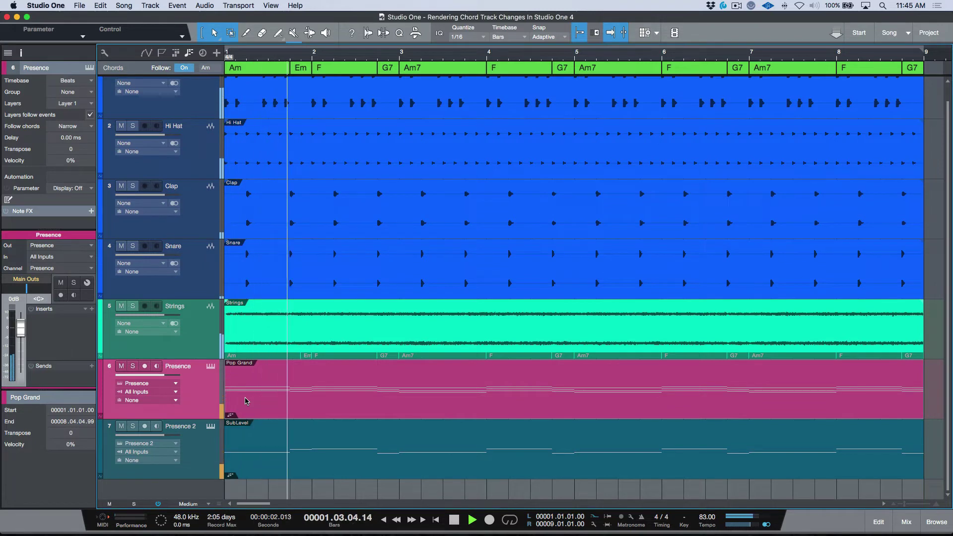
key(space)
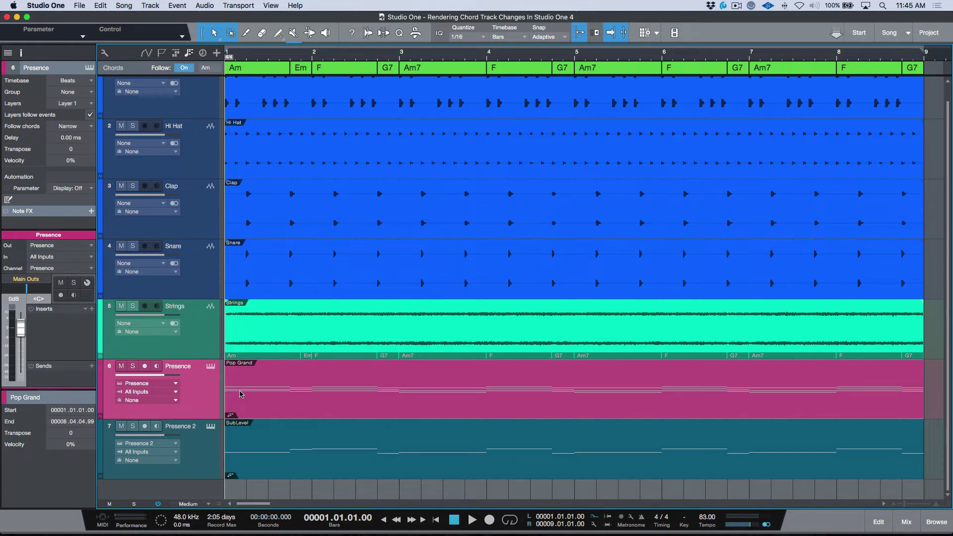
right_click(290, 410)
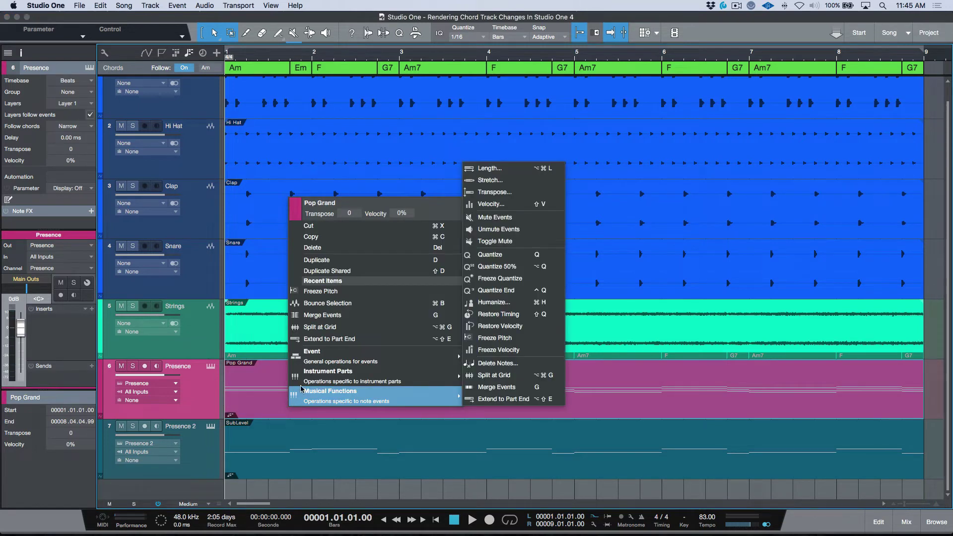
mouse_move(309, 383)
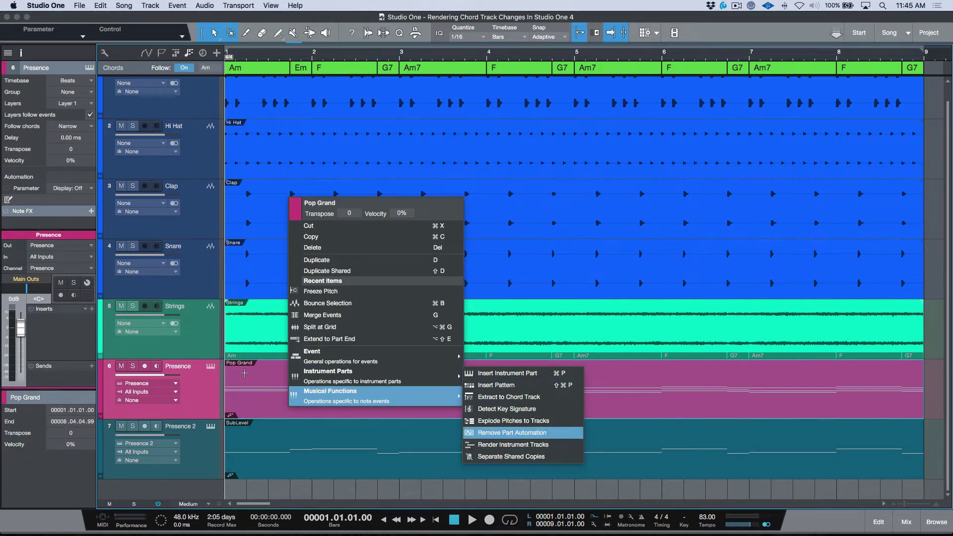
click(201, 341)
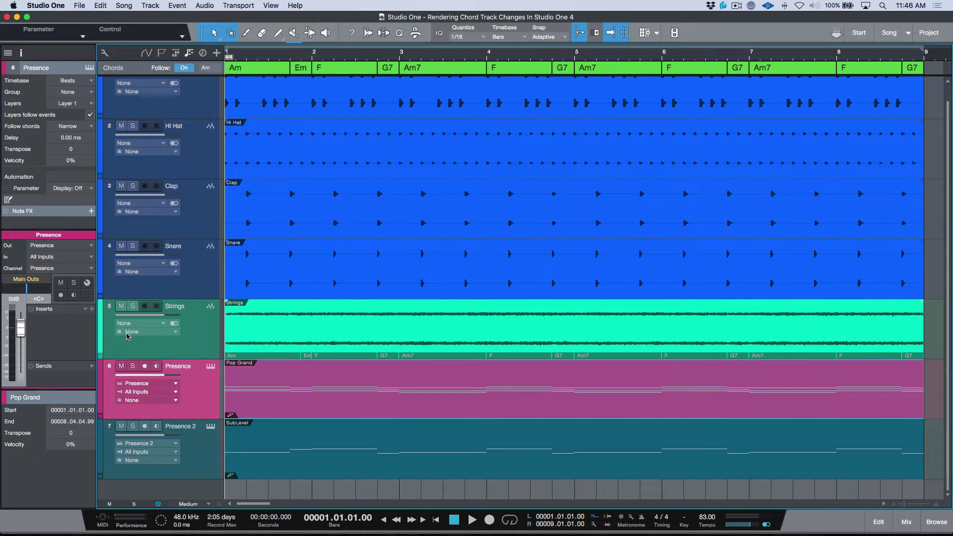
Apply the Freeze Pitch musical function to the Pop Grand part on the Presence track
right_click(303, 406)
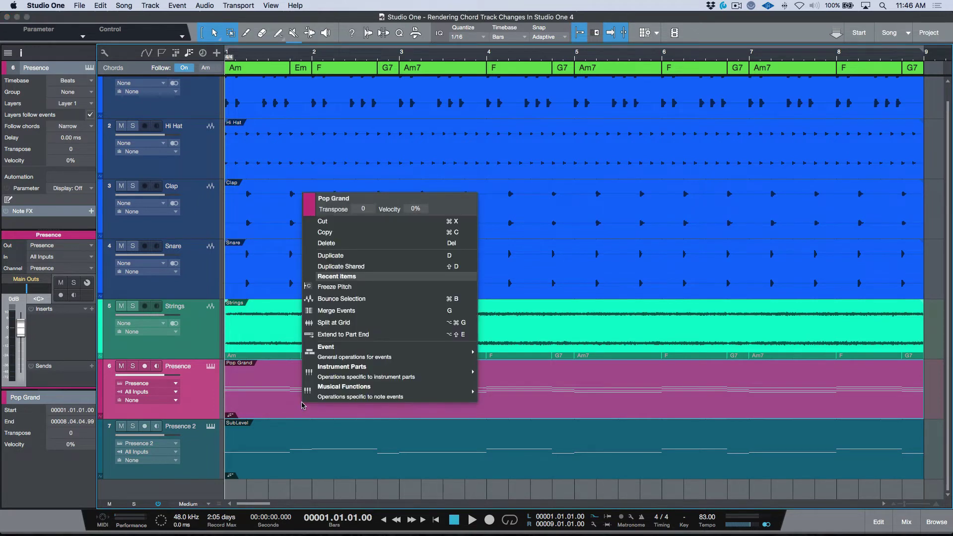
mouse_move(330, 401)
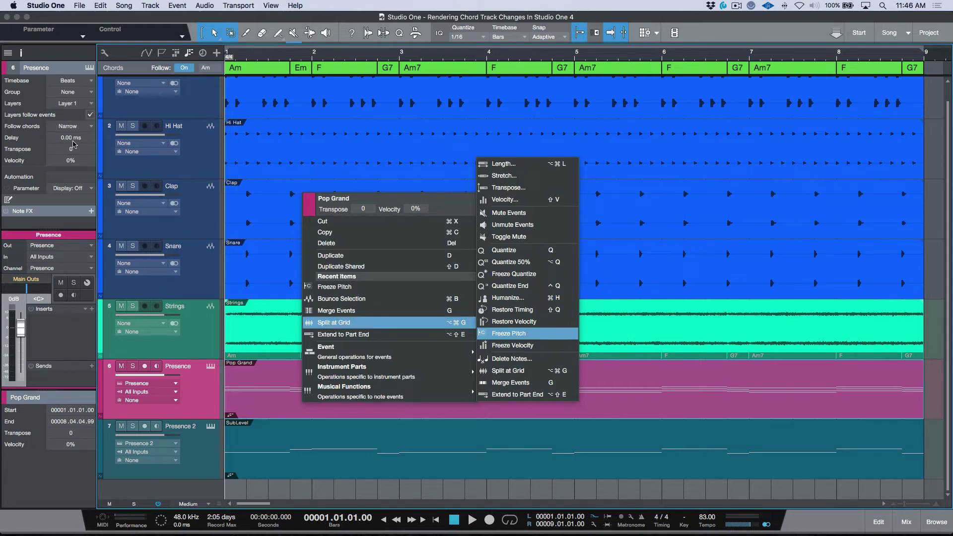
click(521, 336)
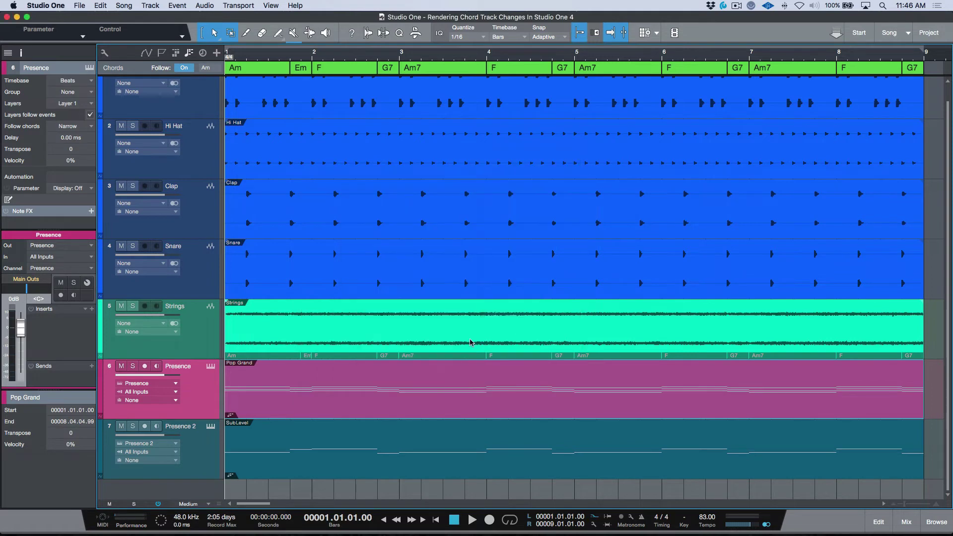
Turn chord track following off and back on to compare the frozen Pop Grand part with the unfrozen SubLevel part
click(182, 68)
click(182, 68)
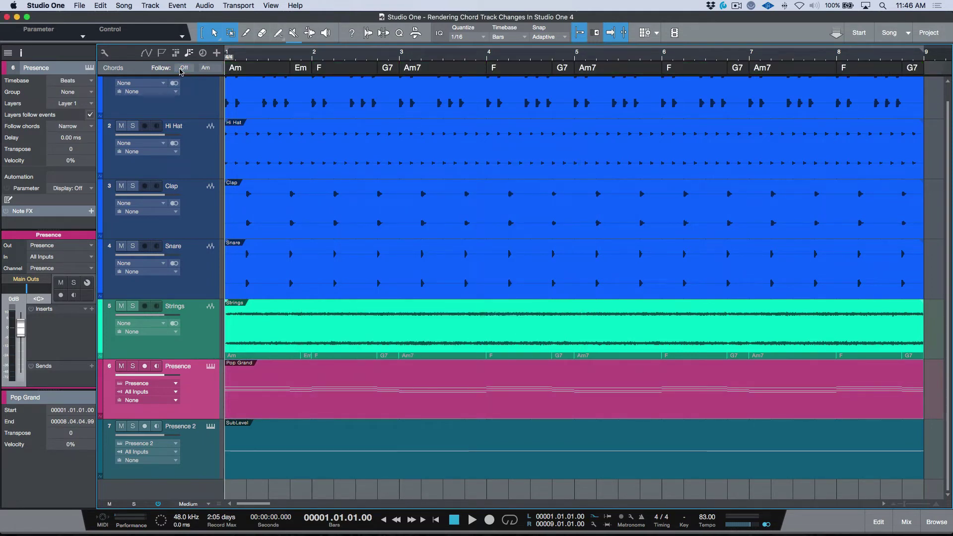
click(182, 68)
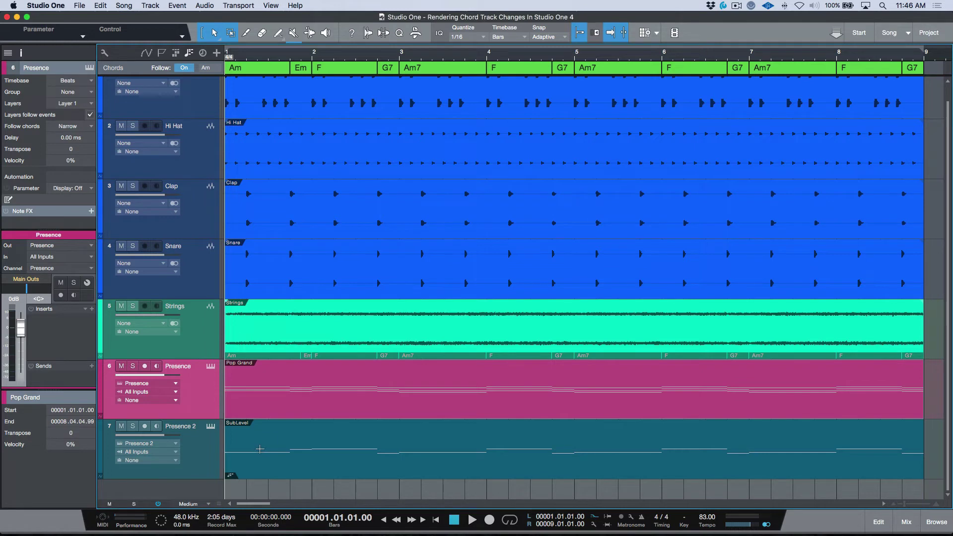
Transpose all notes of the Pop Grand part up two semitones in the note editor and close the editor
double_click(290, 411)
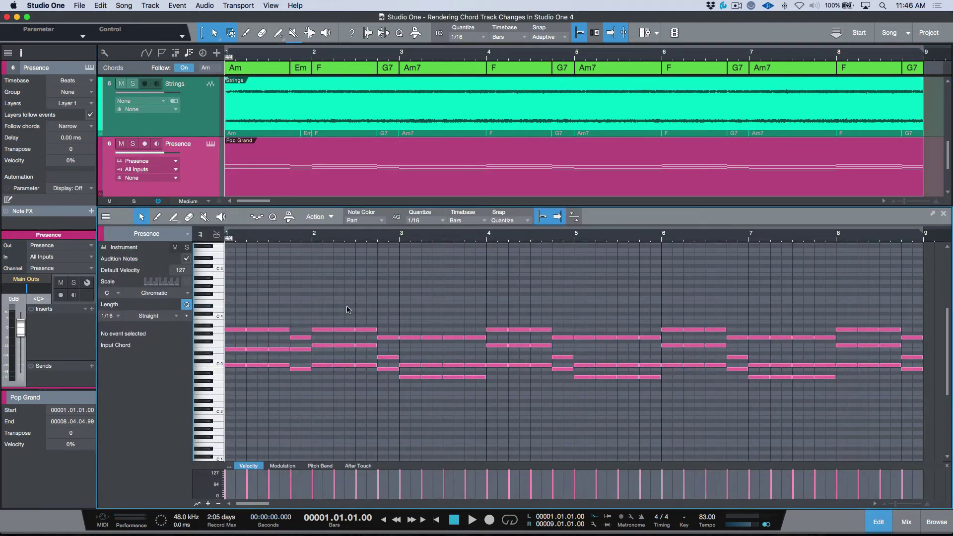
key(super+a)
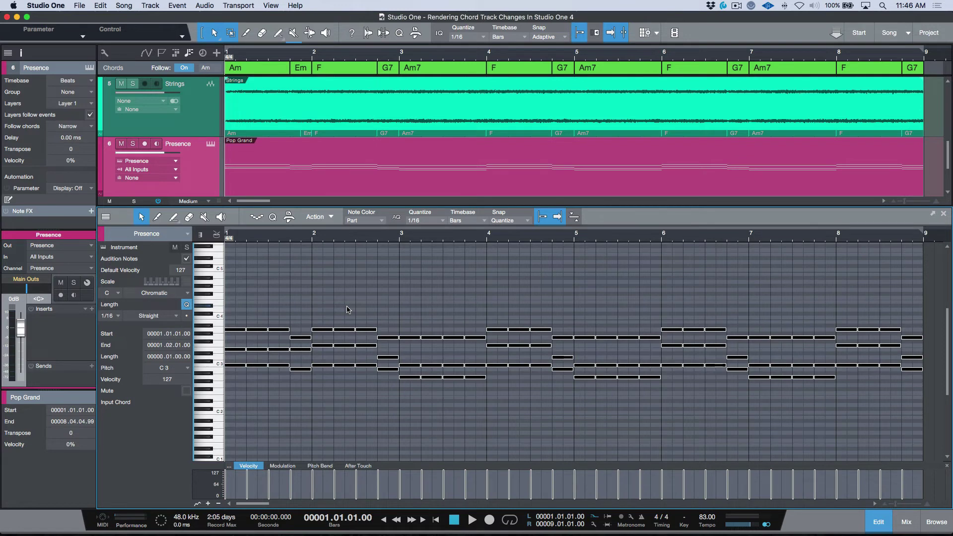
key(Up)
key(Up)
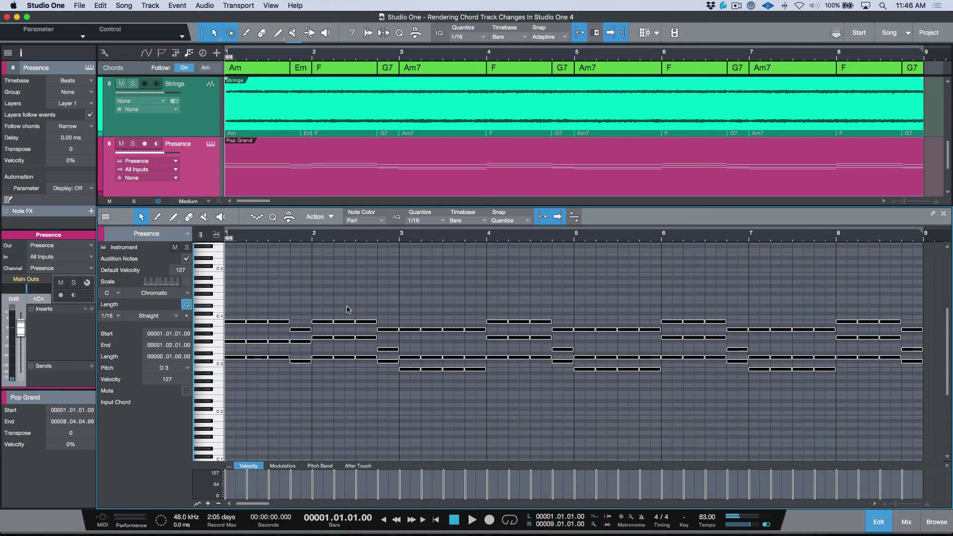
key(F2)
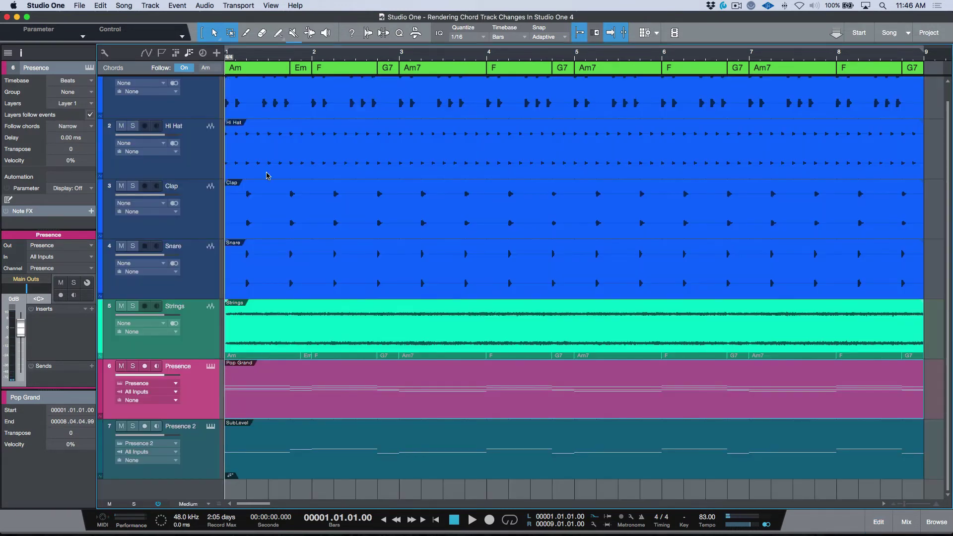
Toggle chord track following to check how the transposed Pop Grand notes adapt to the chords, leaving it on
click(184, 69)
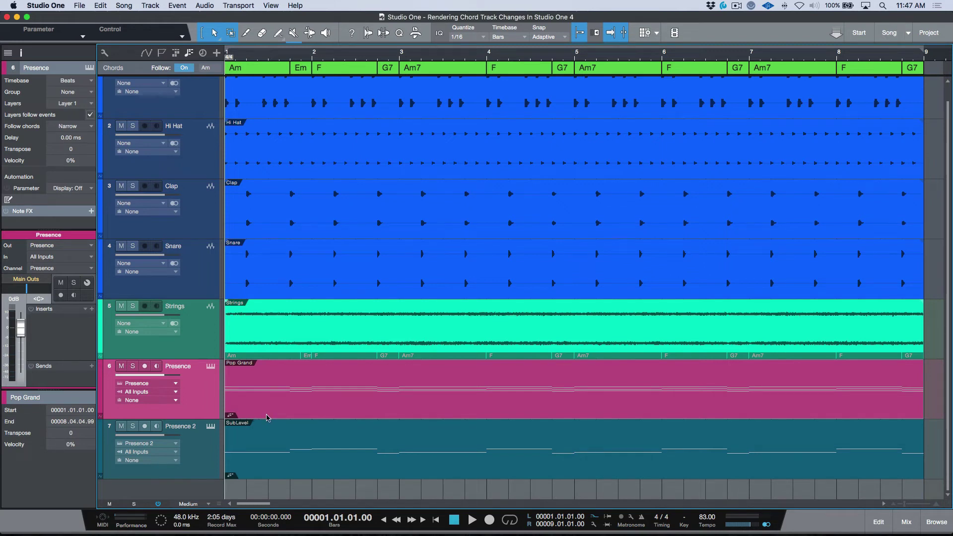
click(183, 68)
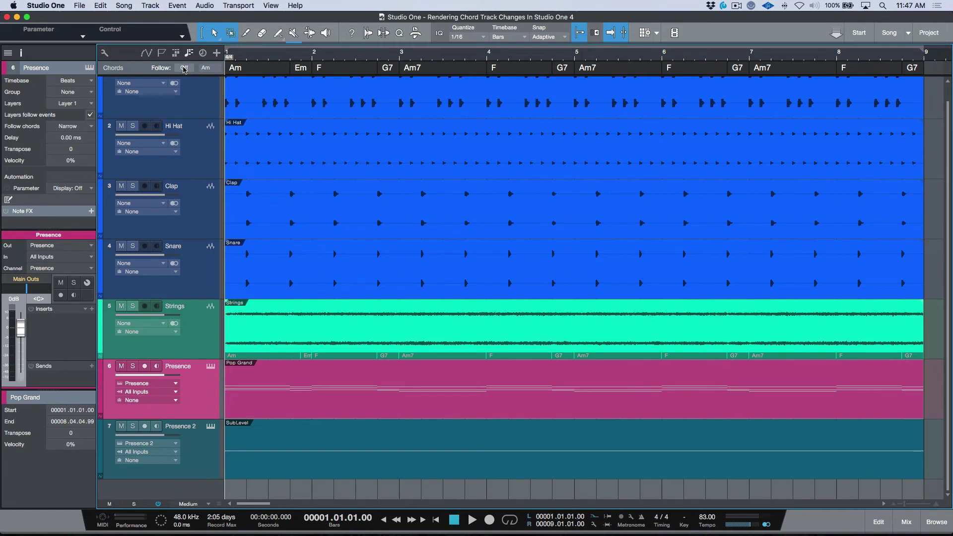
click(184, 68)
Play the song from the start to hear the transposed Pop Grand part following the chords, and stop playback
click(133, 366)
key(space)
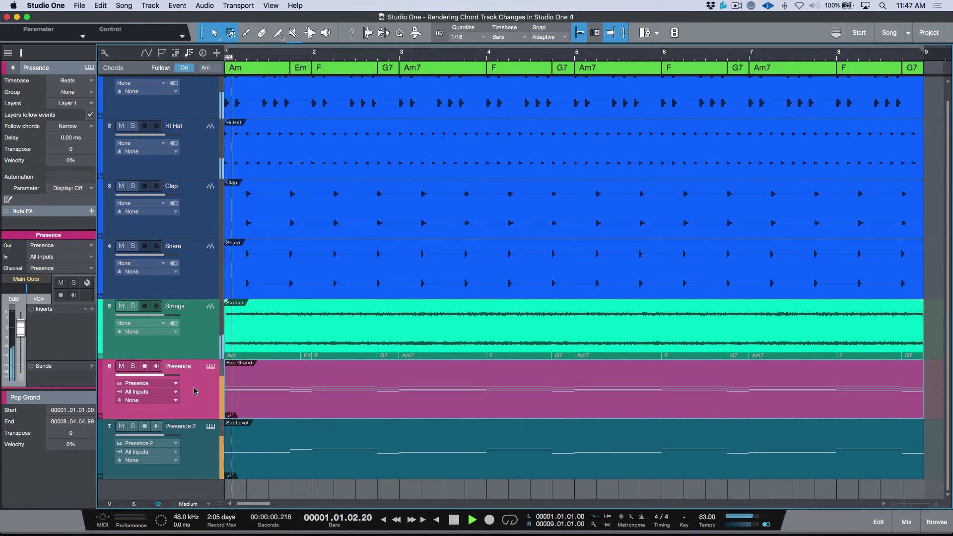
click(134, 366)
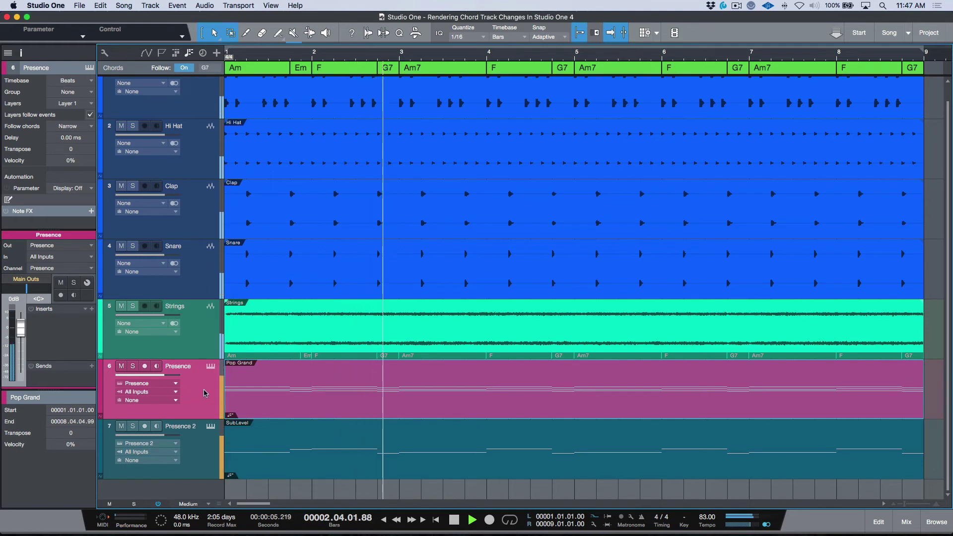
key(space)
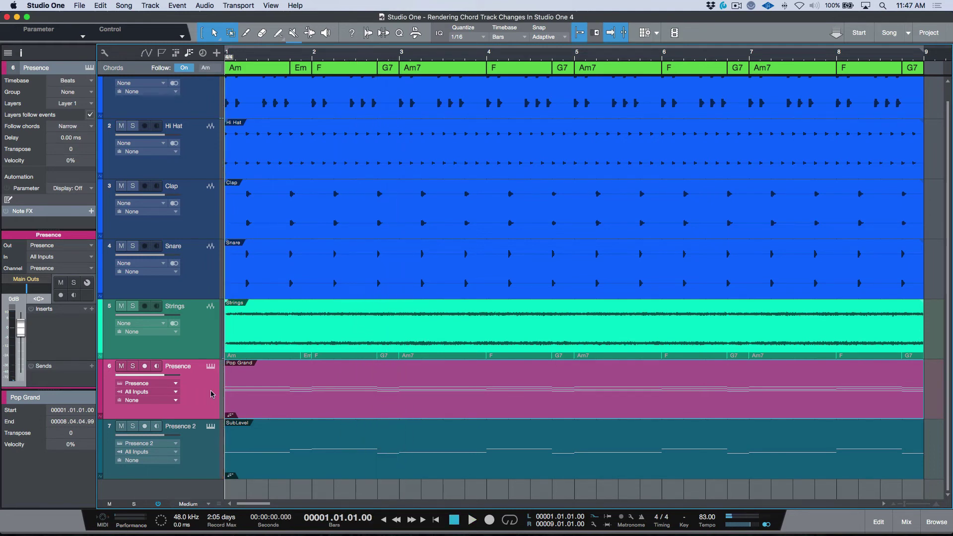
Render the chord-track changes into the transposed Pop Grand part with Freeze Pitch
right_click(323, 403)
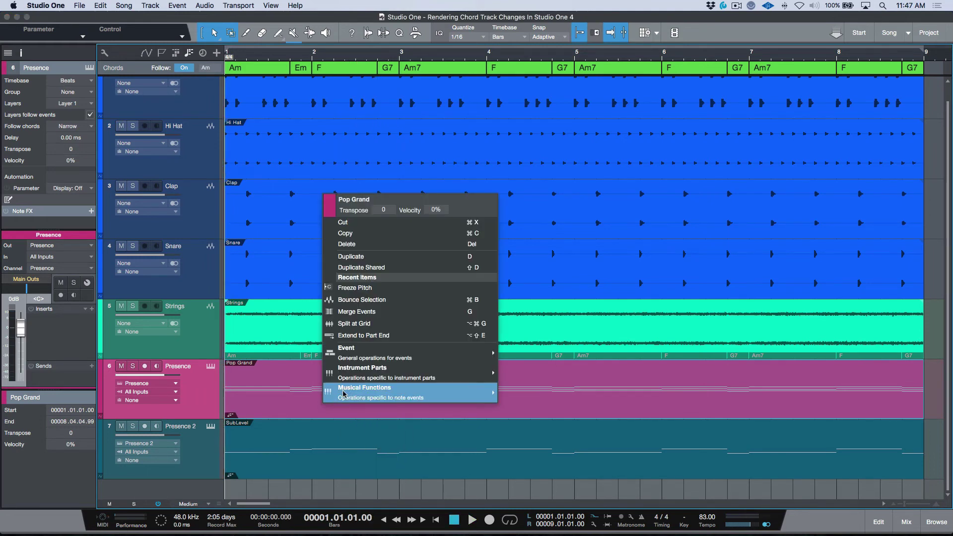
mouse_move(346, 391)
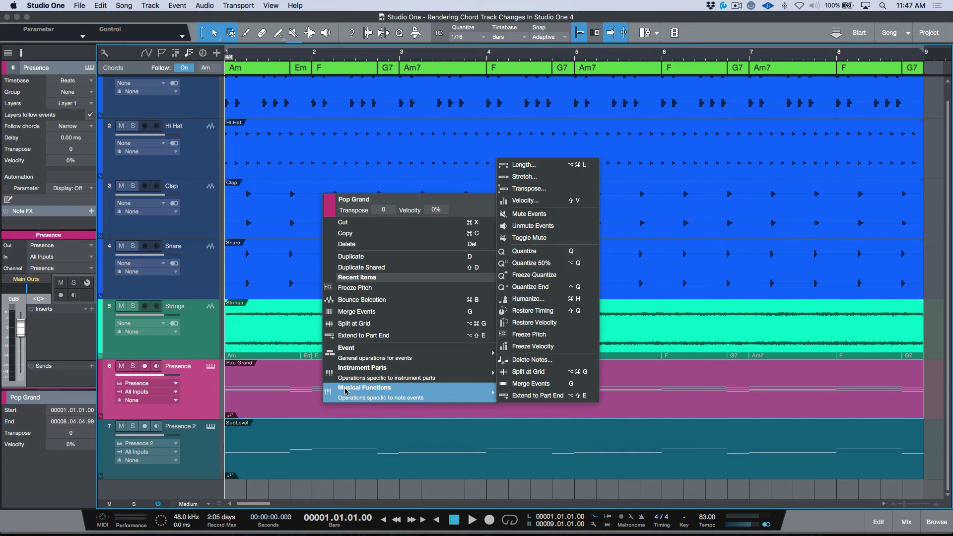
click(531, 335)
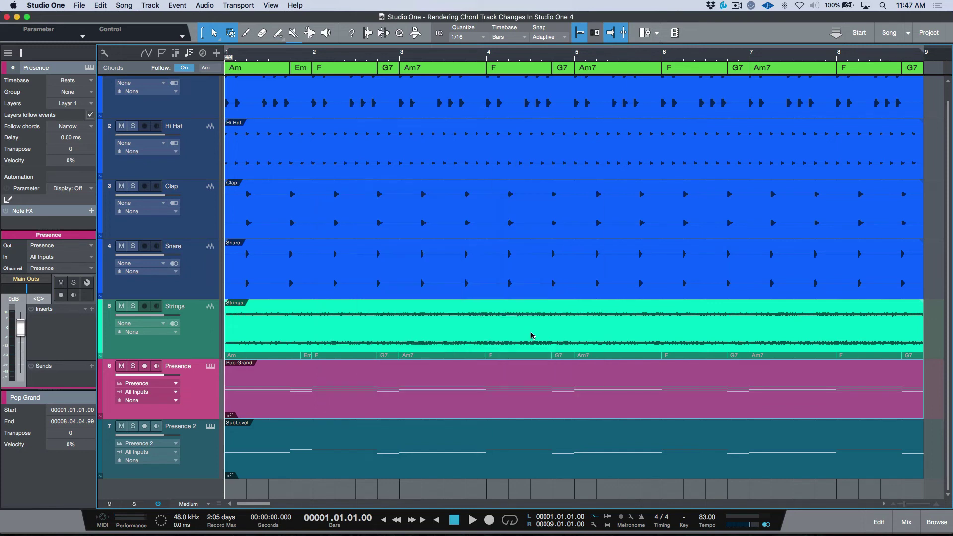
Apply Freeze Pitch to the SubLevel part on the Presence 2 track
click(301, 472)
right_click(302, 472)
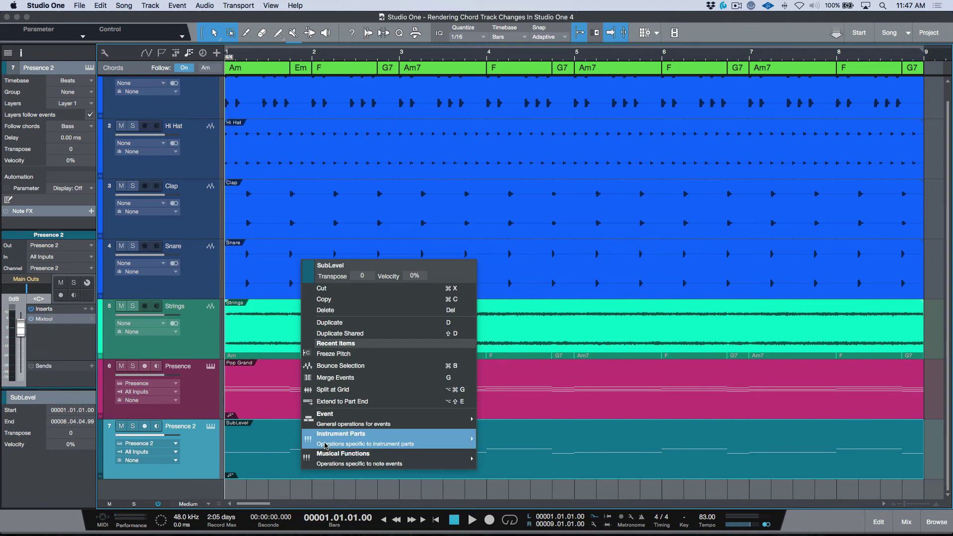
mouse_move(326, 445)
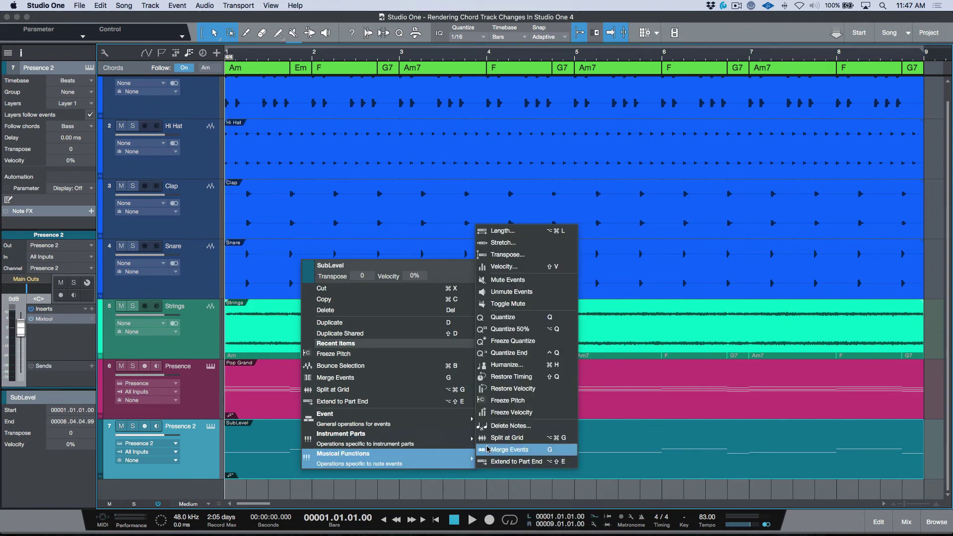
click(514, 401)
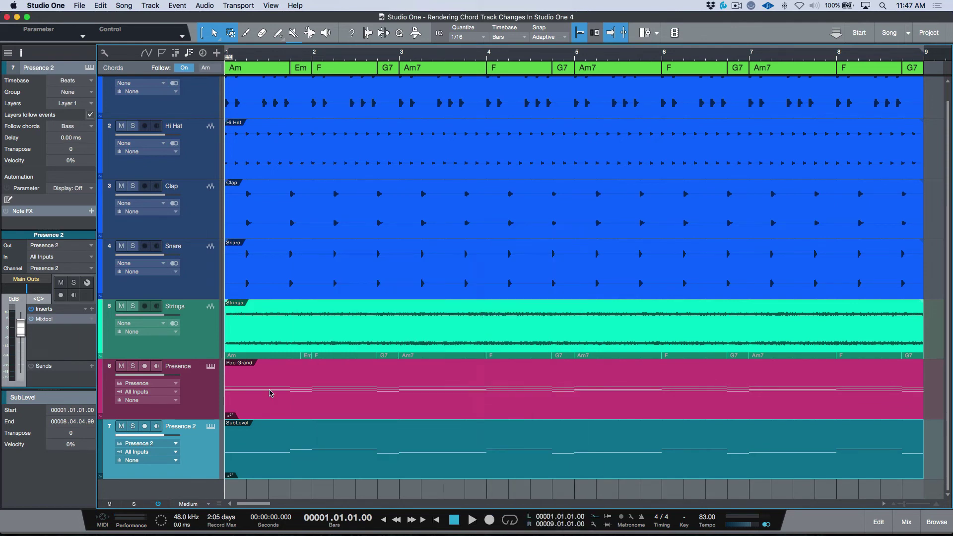
Turn off chord track following and open the SubLevel part in the note editor
click(184, 68)
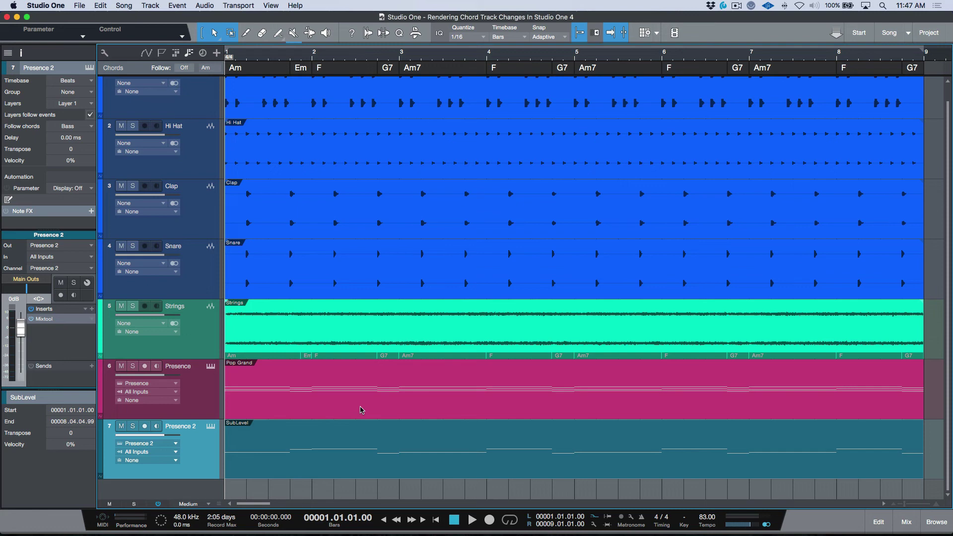
double_click(364, 461)
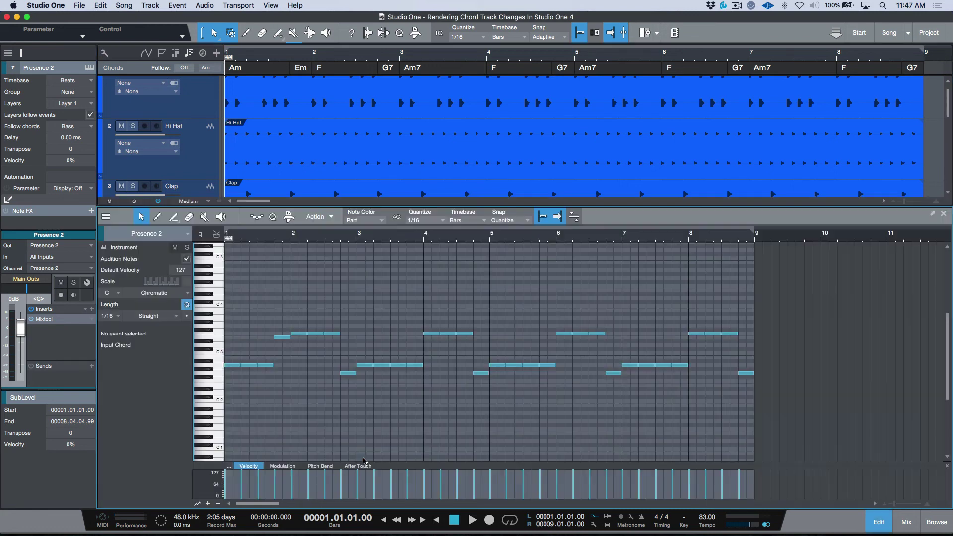